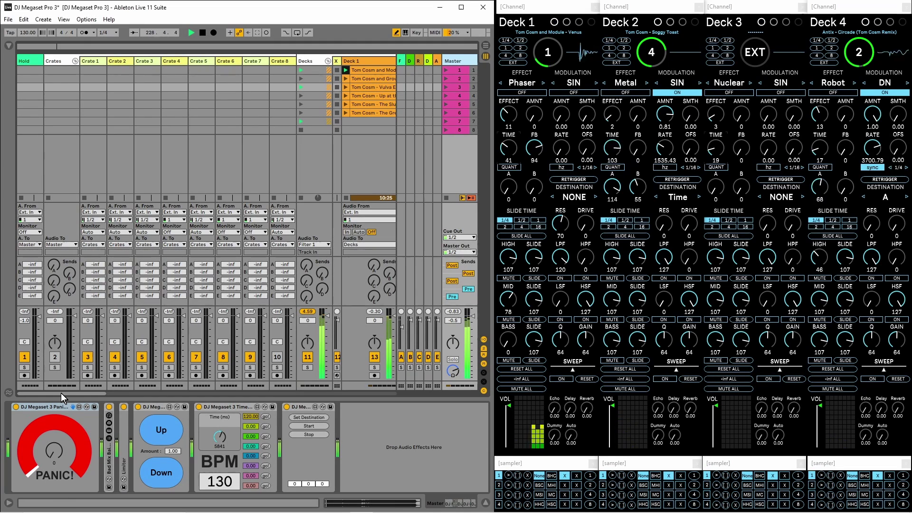
{"action": "scroll", "coordinate": [60, 393], "scroll_direction": "right", "scroll_amount": 1}
{"action": "left_click_drag", "start_coordinate": [62, 393], "coordinate": [369, 395]}
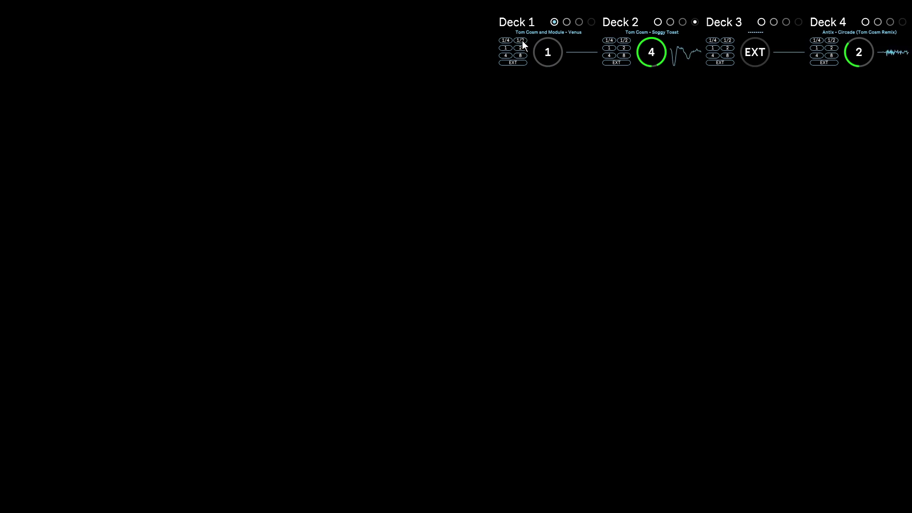
Step: Set the Deck 1 and Deck 2 rates to 1/2 and Deck 4's rate to external
{"action": "left_click", "coordinate": [523, 40]}
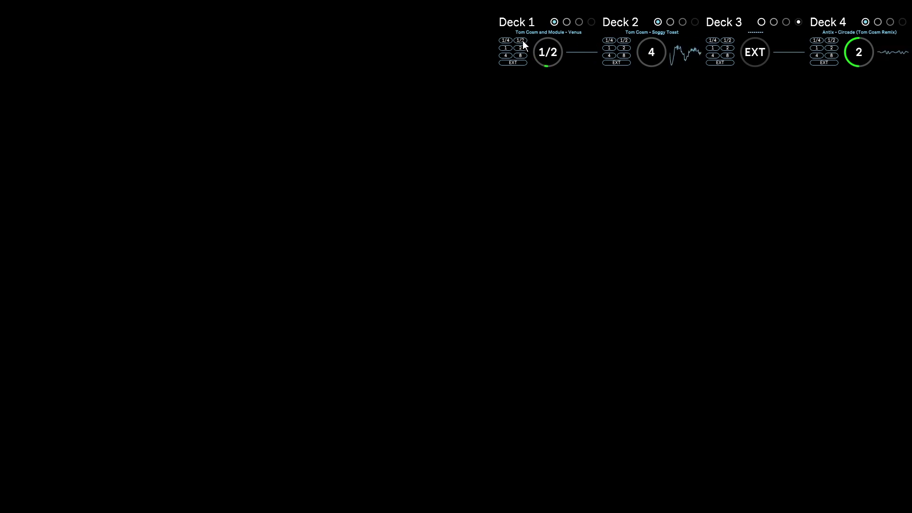
{"action": "left_click", "coordinate": [623, 40]}
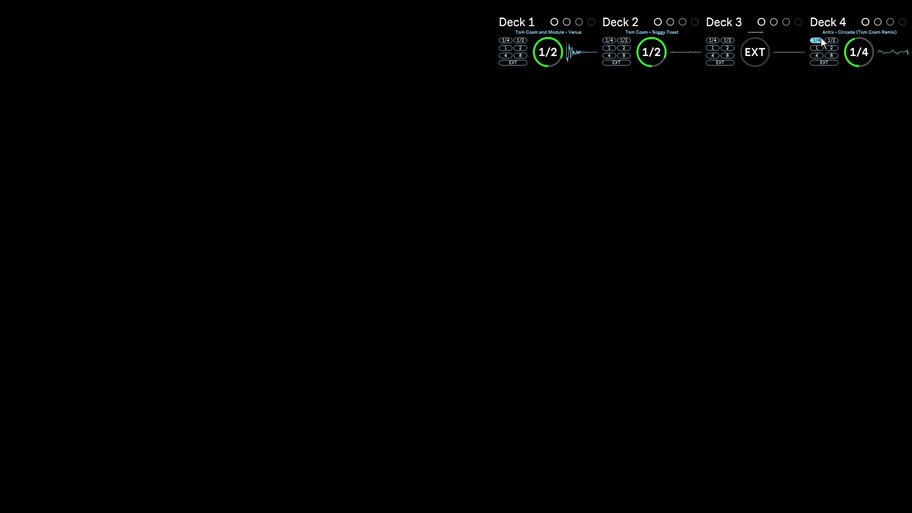
{"action": "left_click", "coordinate": [825, 63]}
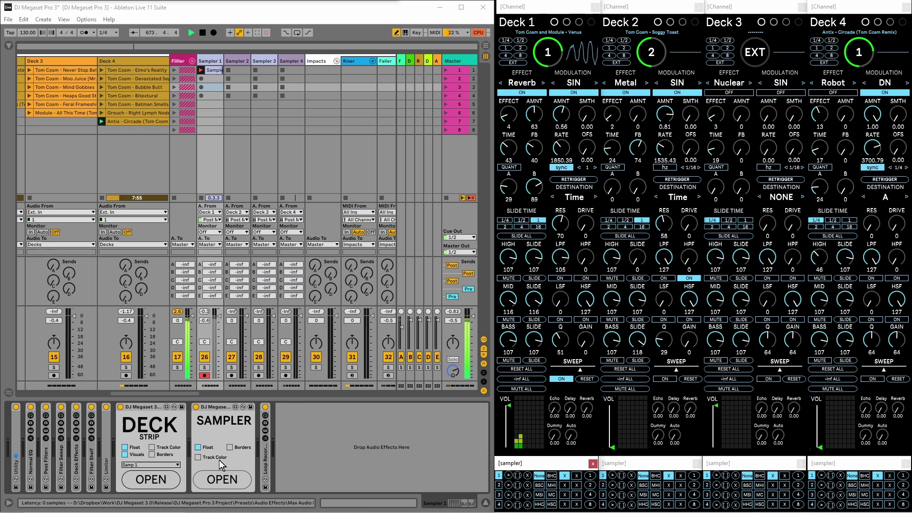
Step: Float the Sampler 1 (Samp 1) channel strip window from the SAMPLER device
{"action": "left_click", "coordinate": [223, 480]}
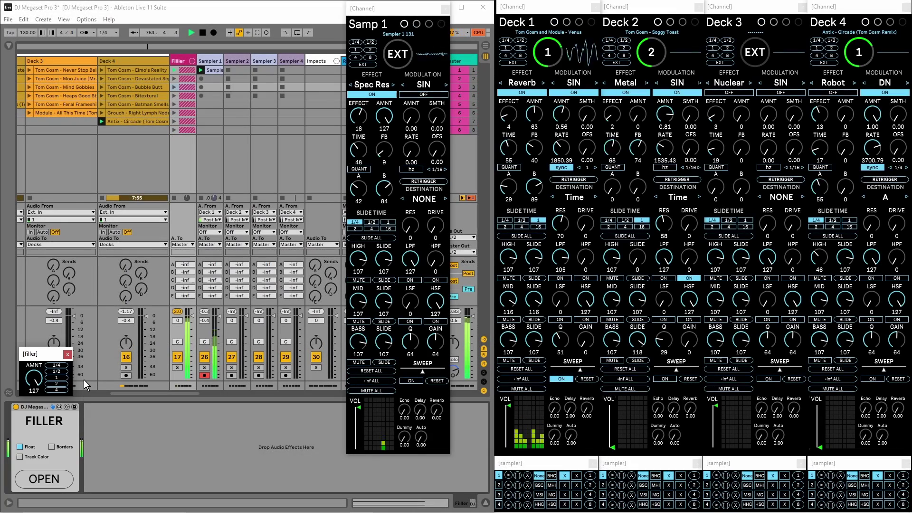
Step: Select the Riser track, open its Impact controls and adjust its sound parameters
{"action": "left_click", "coordinate": [83, 379]}
{"action": "left_click", "coordinate": [42, 480]}
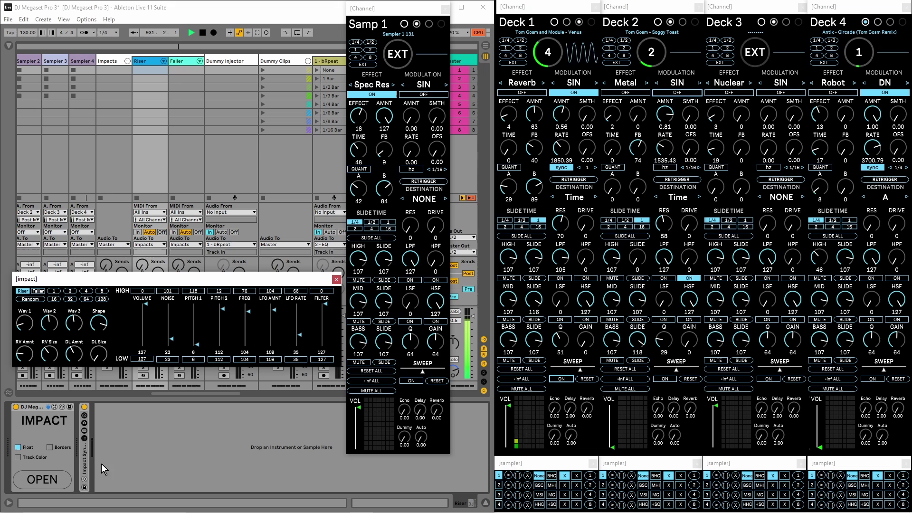
{"action": "left_click", "coordinate": [103, 292]}
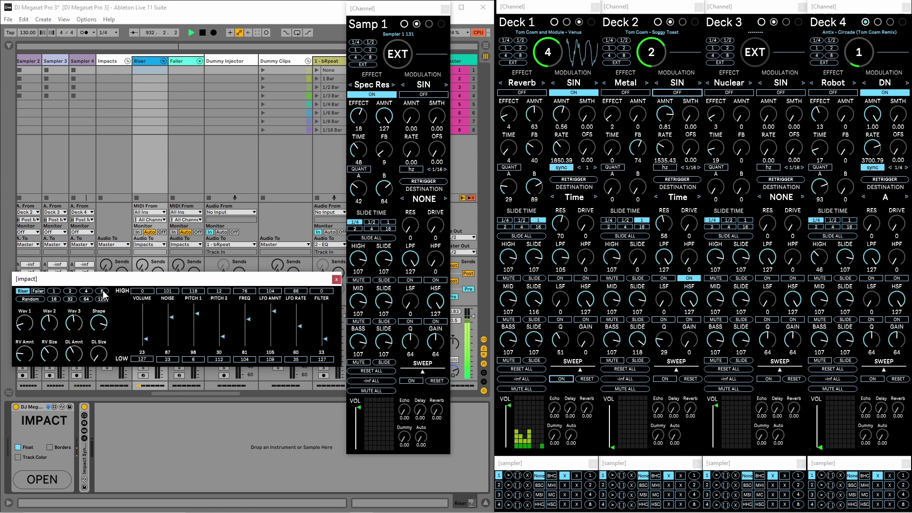
{"action": "left_click", "coordinate": [103, 293]}
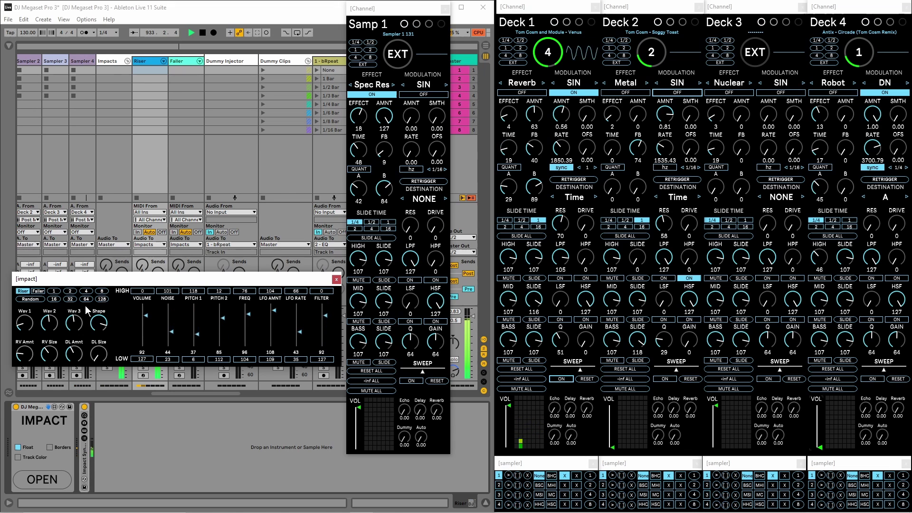
Step: Open the Faller Impact controls and randomize its parameters three times
{"action": "left_click", "coordinate": [182, 66]}
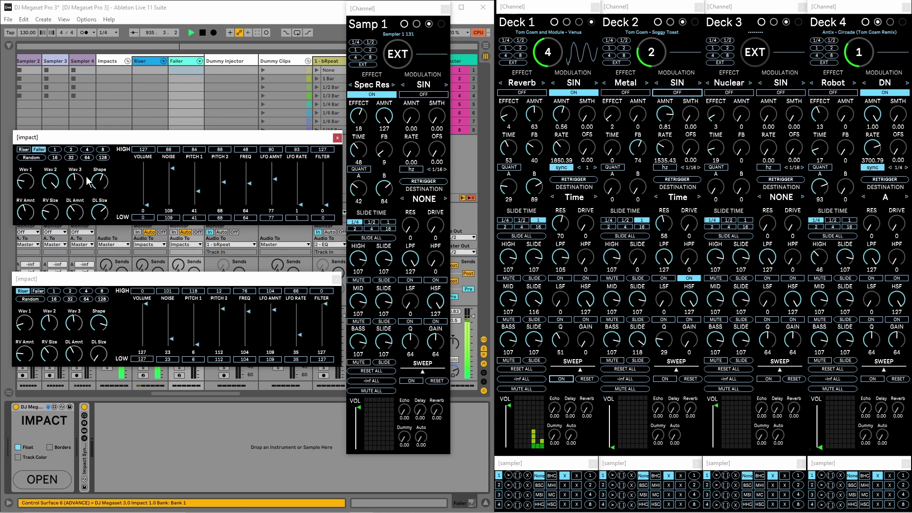
{"action": "left_click", "coordinate": [55, 157]}
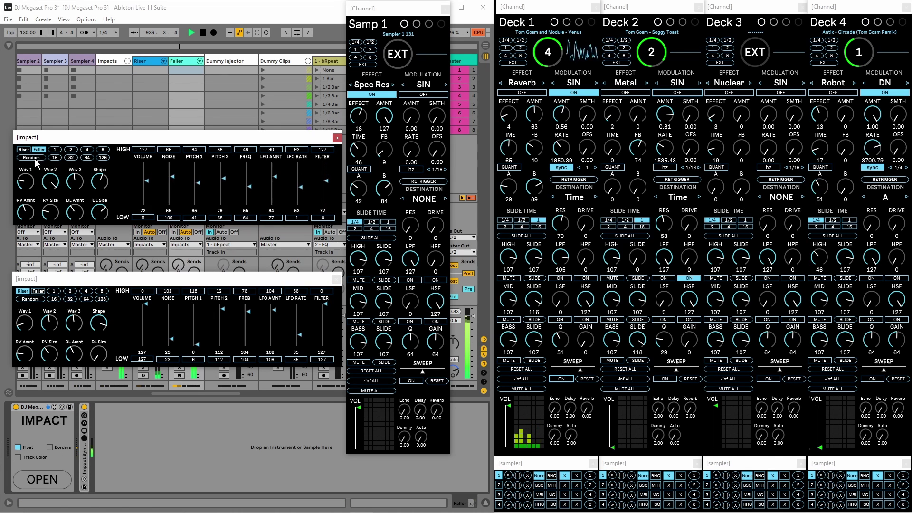
{"action": "left_click", "coordinate": [34, 157]}
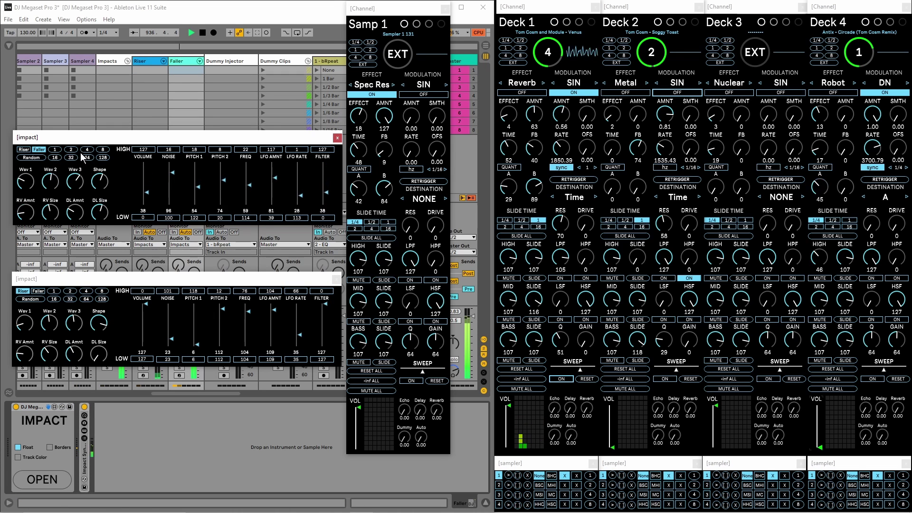
{"action": "left_click", "coordinate": [34, 158]}
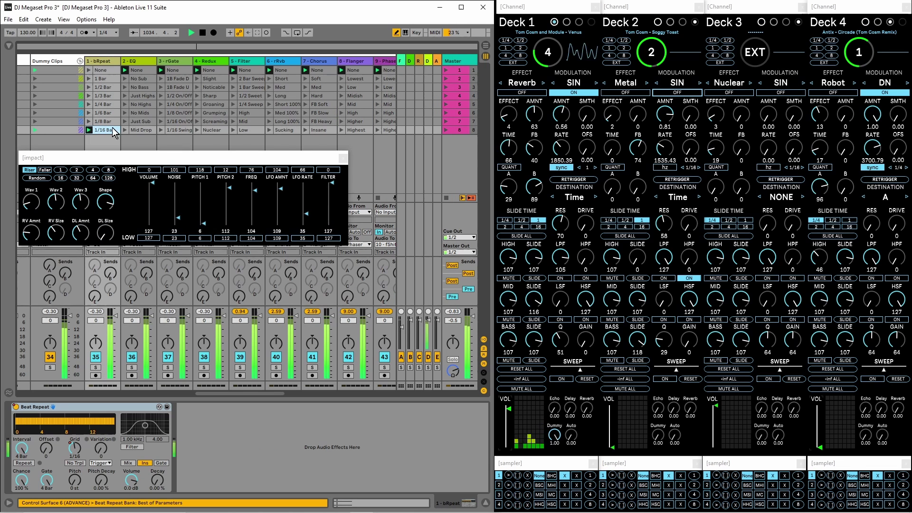
Step: Launch dummy clips on Redux, Flanger Mid, fShift High and tDelay Shortest
{"action": "left_click", "coordinate": [198, 80]}
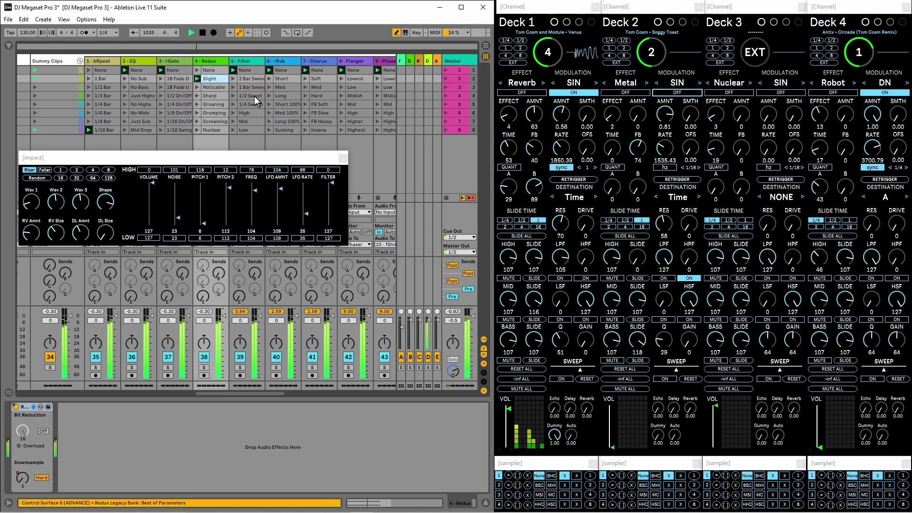
{"action": "left_click", "coordinate": [340, 104]}
{"action": "scroll", "coordinate": [342, 102], "scroll_direction": "right", "scroll_amount": 1}
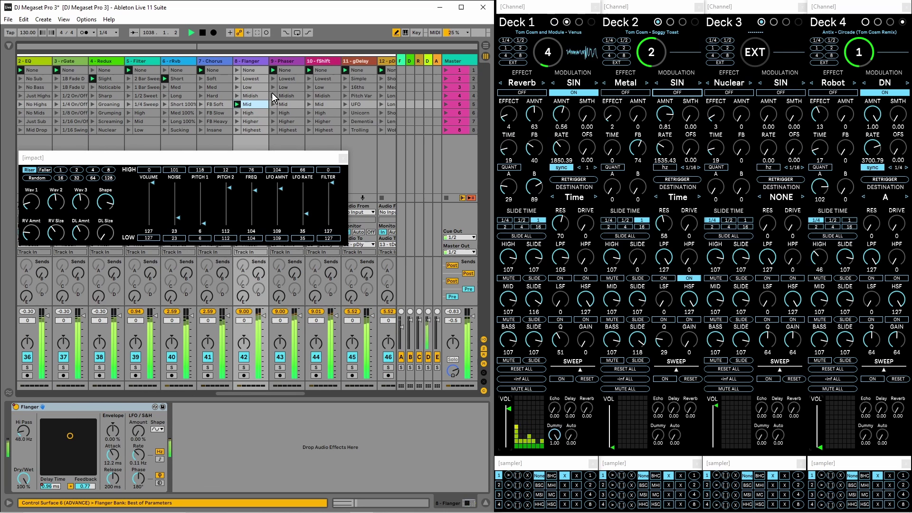
{"action": "scroll", "coordinate": [275, 78], "scroll_direction": "right", "scroll_amount": 2}
{"action": "left_click", "coordinate": [261, 115]}
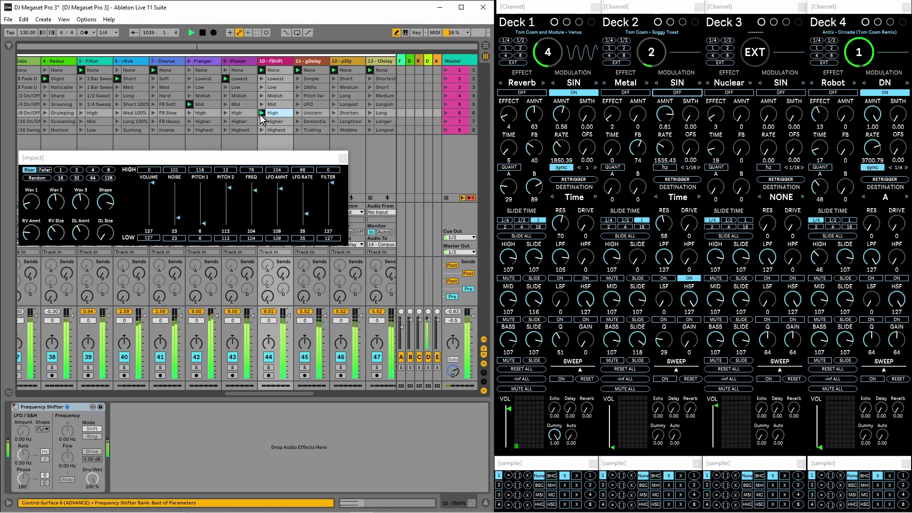
{"action": "scroll", "coordinate": [289, 117], "scroll_direction": "left", "scroll_amount": 3}
{"action": "left_click", "coordinate": [322, 78]}
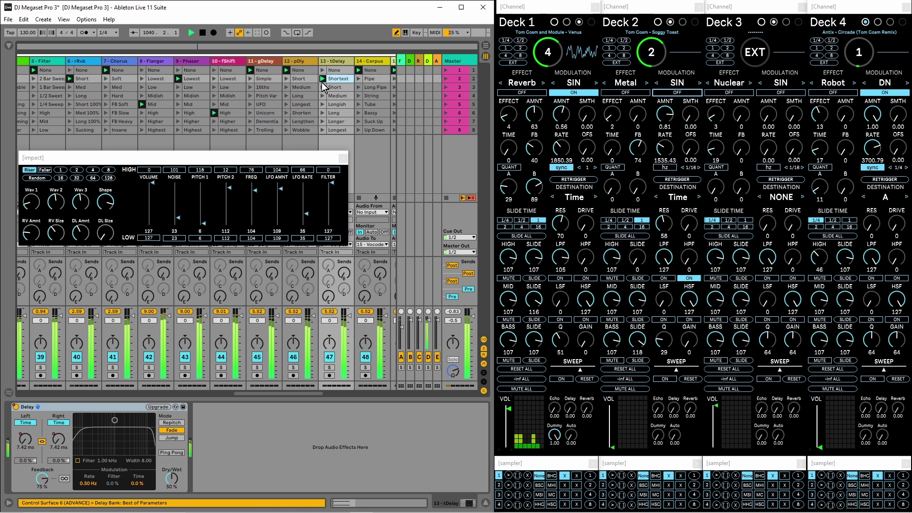
{"action": "scroll", "coordinate": [322, 81], "scroll_direction": "right", "scroll_amount": 4}
{"action": "scroll", "coordinate": [256, 112], "scroll_direction": "right", "scroll_amount": 4}
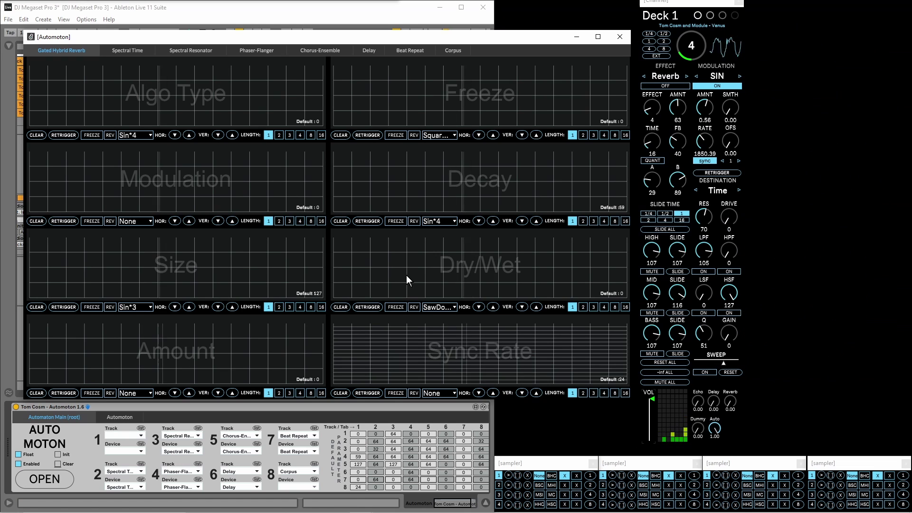
Step: Draw Automoton envelopes for Dry/Wet, Sync Rate, Amount and Freeze
{"action": "mouse_move", "coordinate": [335, 297]}
{"action": "left_mouse_down"}
{"action": "mouse_move", "coordinate": [553, 243]}
{"action": "mouse_move", "coordinate": [627, 239]}
{"action": "left_mouse_up"}
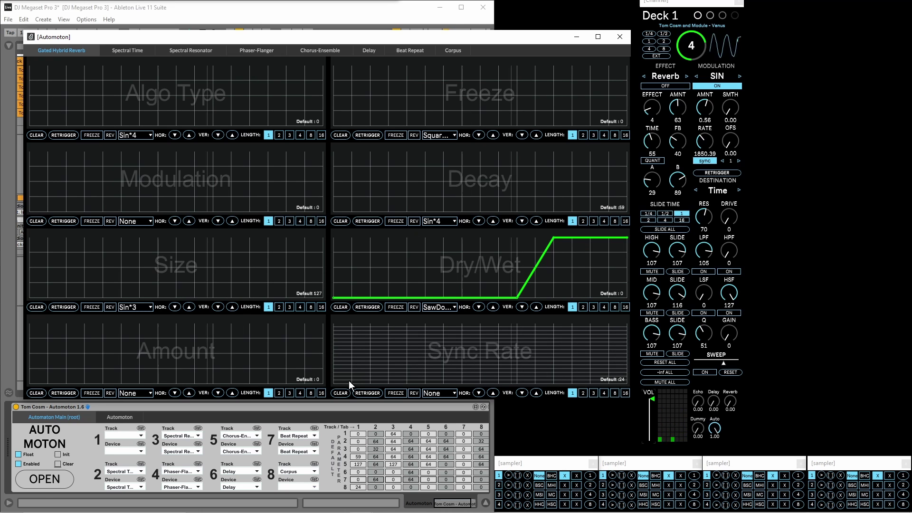
{"action": "left_click_drag", "start_coordinate": [333, 380], "coordinate": [628, 371]}
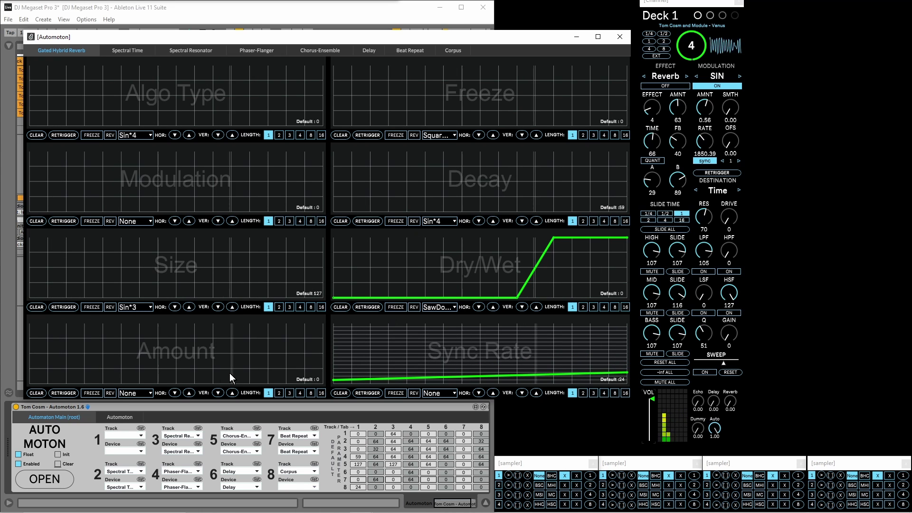
{"action": "left_click", "coordinate": [232, 385]}
{"action": "left_click_drag", "start_coordinate": [232, 385], "coordinate": [333, 327]}
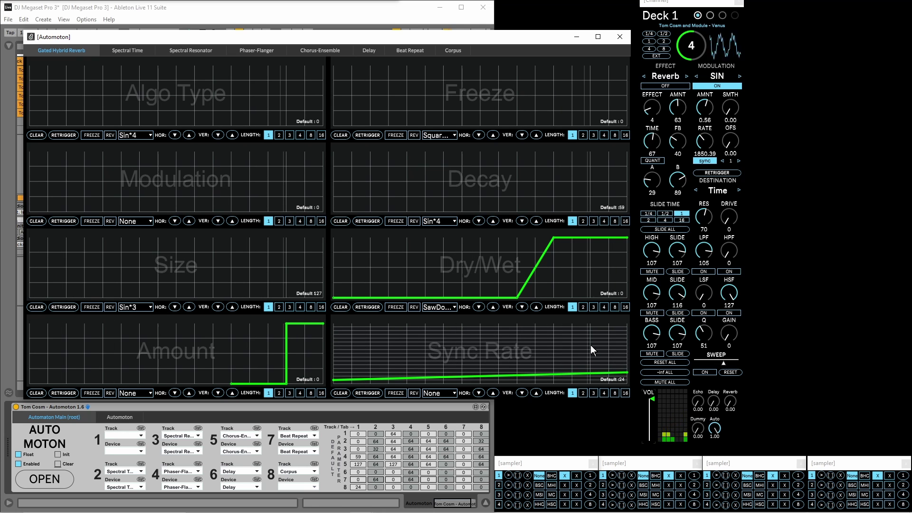
{"action": "left_click_drag", "start_coordinate": [582, 378], "coordinate": [627, 377]}
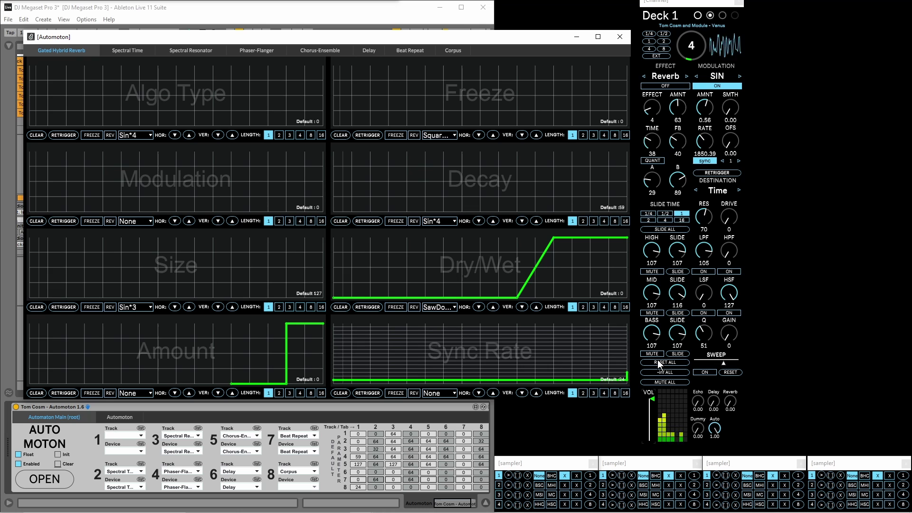
{"action": "mouse_move", "coordinate": [534, 110]}
{"action": "left_mouse_down"}
{"action": "mouse_move", "coordinate": [609, 100]}
{"action": "mouse_move", "coordinate": [627, 111]}
{"action": "left_mouse_up"}
Step: Fill the Size lane with a Sin*4 wave, then apply a rising saw shape
{"action": "left_click", "coordinate": [136, 307]}
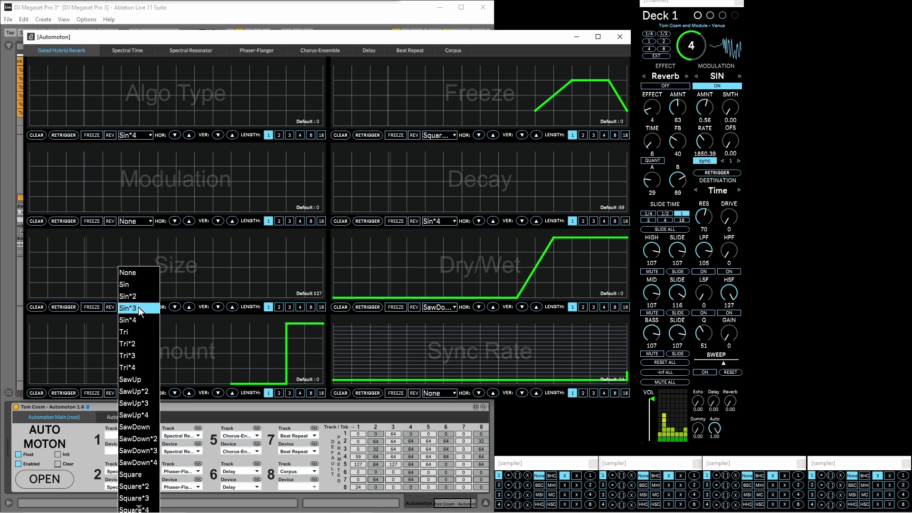
{"action": "left_click", "coordinate": [133, 320]}
{"action": "left_click", "coordinate": [141, 306]}
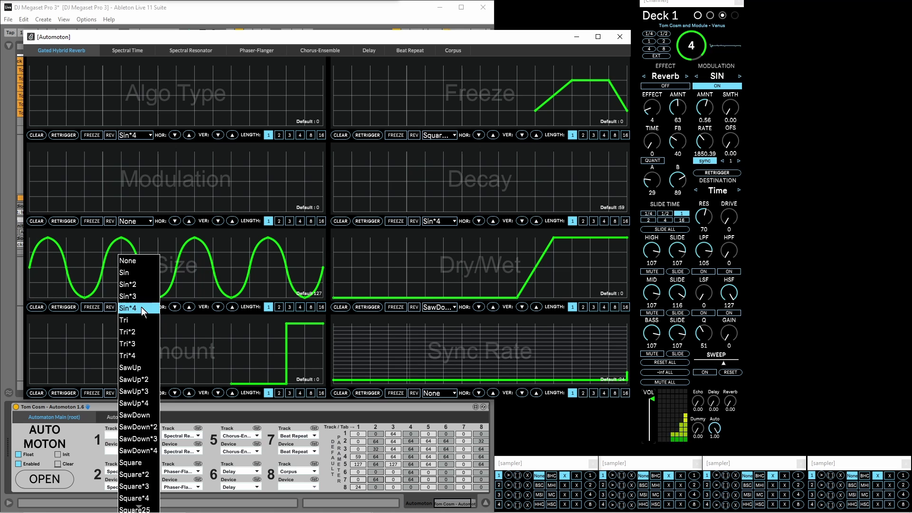
{"action": "left_click", "coordinate": [132, 367]}
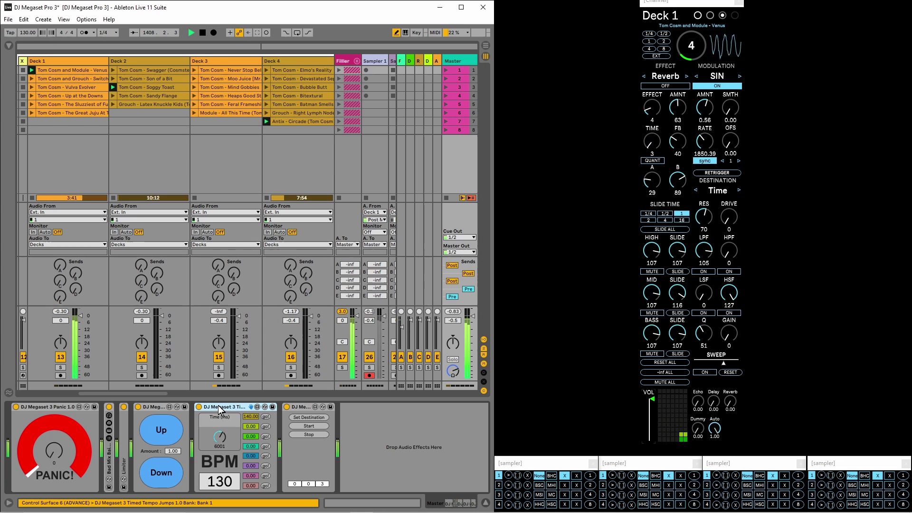
Step: Set the Timed Tempo Jumps time to about 5200 ms and start the glide to 140 BPM
{"action": "key", "text": "alt+Tab"}
{"action": "left_click_drag", "start_coordinate": [222, 436], "coordinate": [222, 442]}
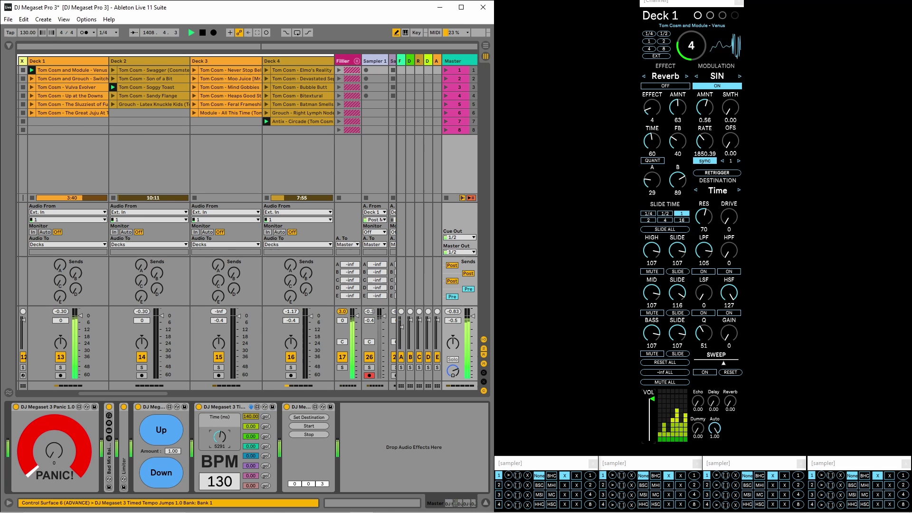
{"action": "left_click", "coordinate": [266, 415]}
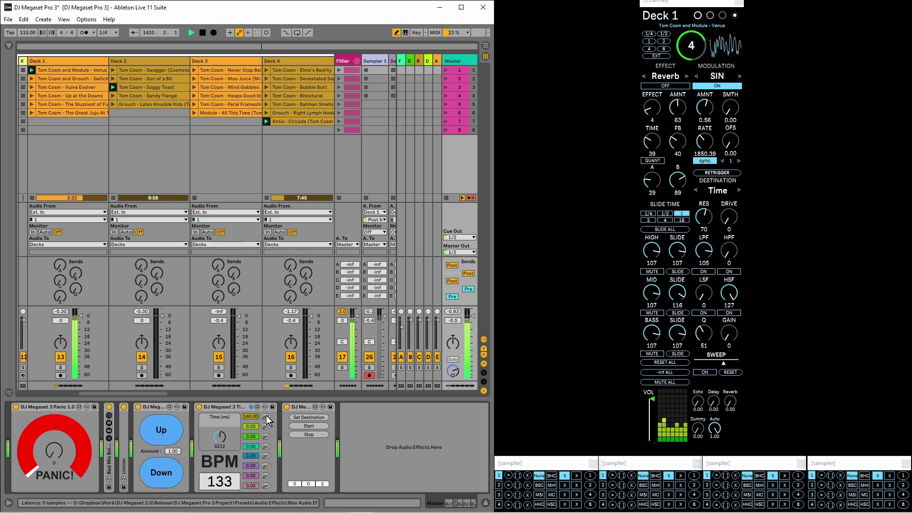